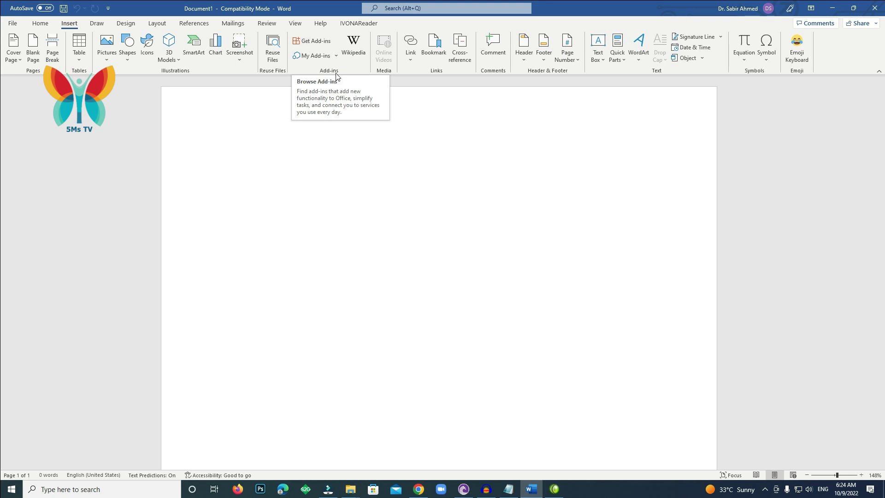
# Open the Office Add-ins store and search it for 'emoji' to find Emoji Keyboard.
pyautogui.click(322, 44)
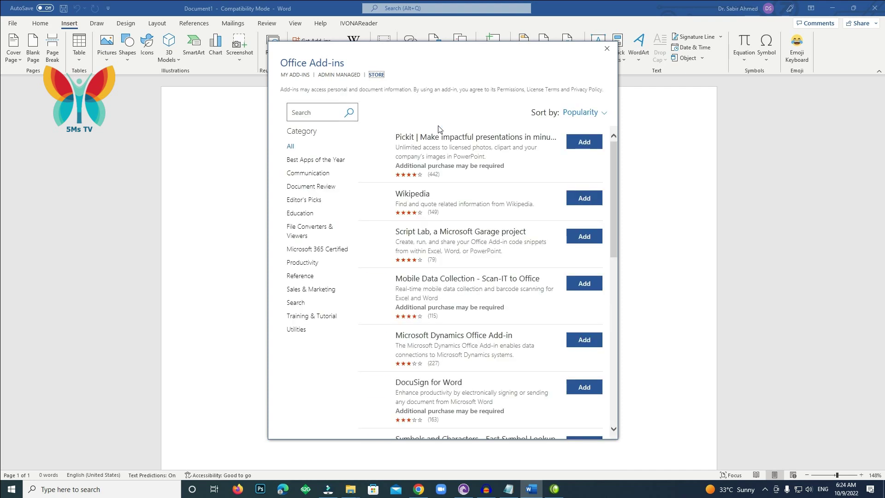
pyautogui.scroll(-4, 508, 205)
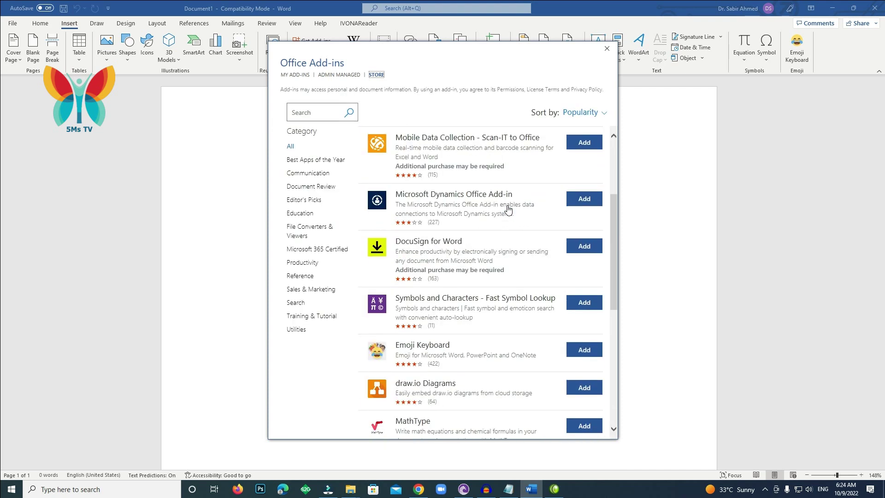
pyautogui.scroll(-5, 507, 208)
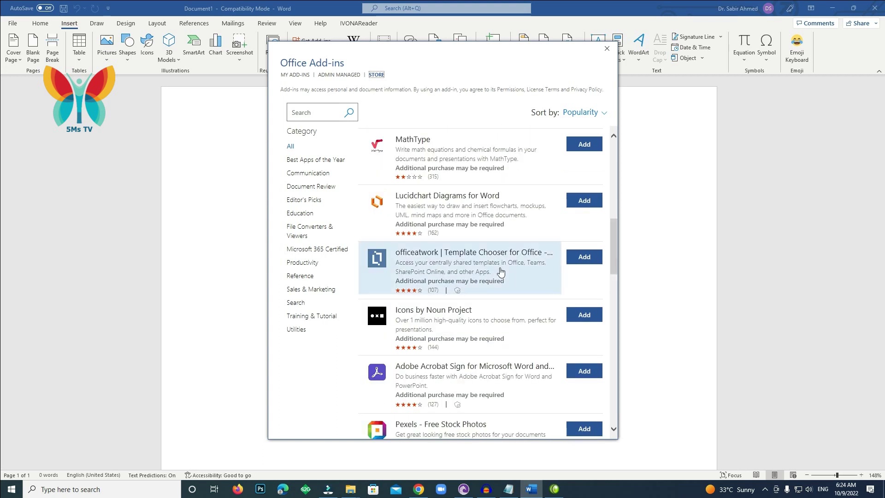
pyautogui.scroll(7, 505, 216)
pyautogui.scroll(3, 501, 273)
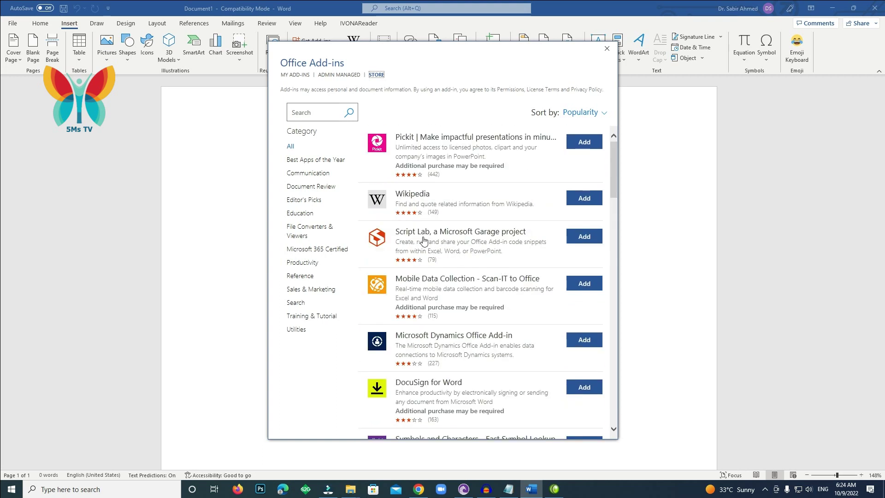
pyautogui.click(327, 113)
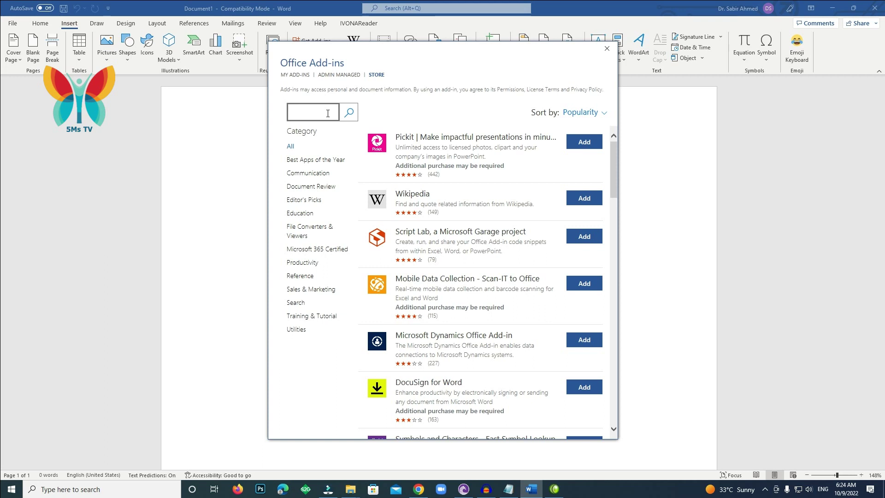
pyautogui.write('emoji')
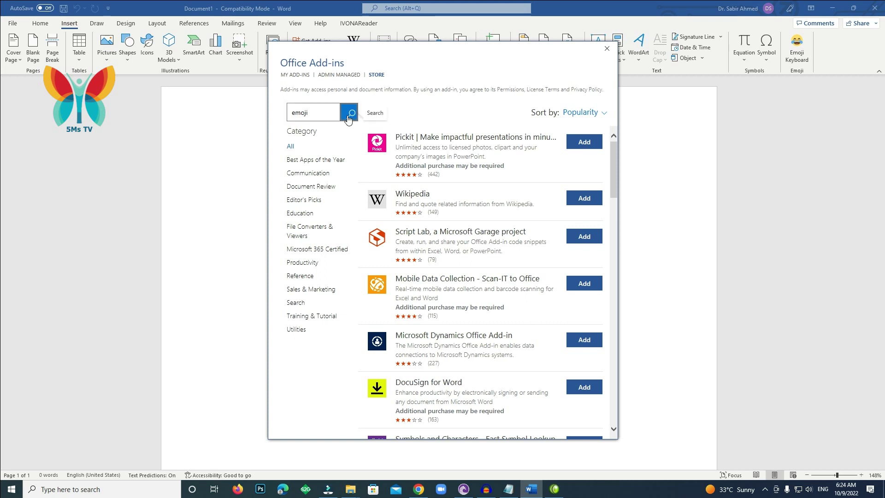
pyautogui.click(348, 114)
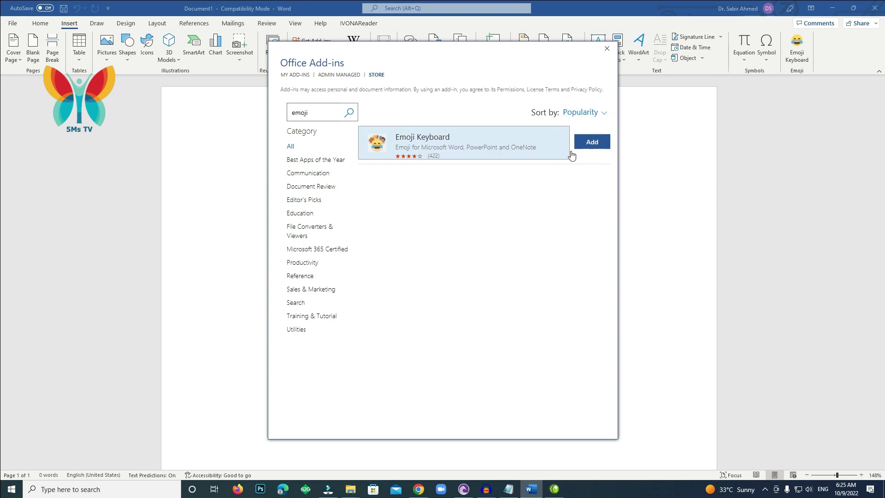
# Dismiss the Office Add-ins dialog and launch Emoji Keyboard from the Insert ribbon.
pyautogui.click(606, 49)
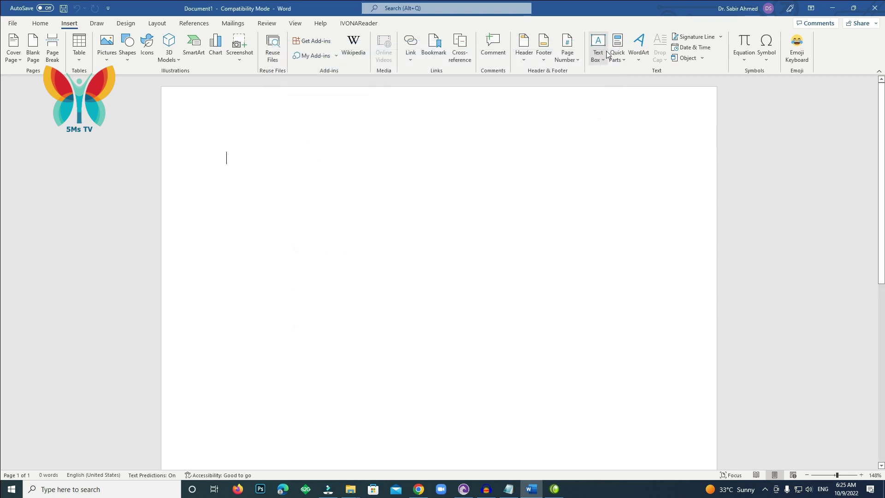
pyautogui.click(800, 57)
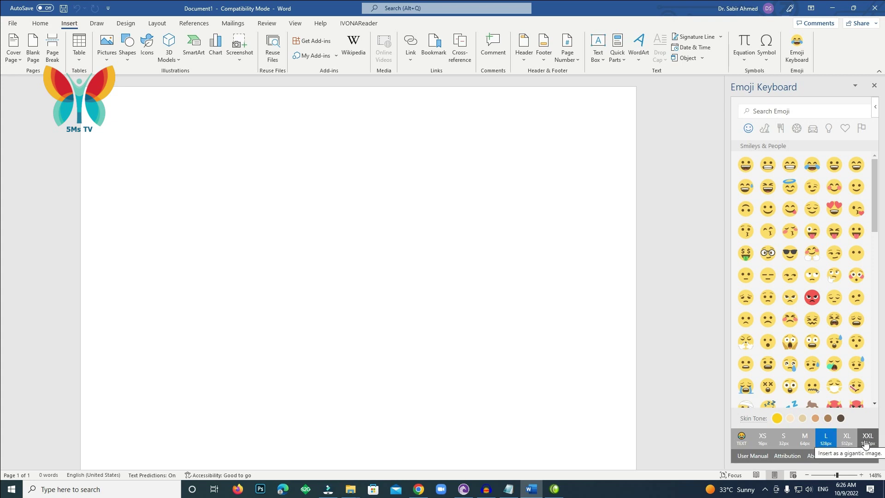
# Insert a 64 px savoring-food emoji, then a 32 px unamused face.
pyautogui.click(804, 438)
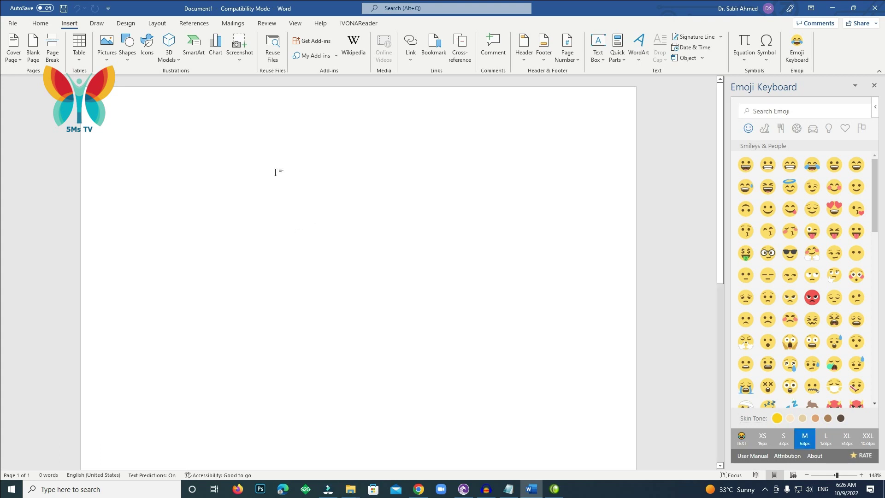
pyautogui.click(791, 209)
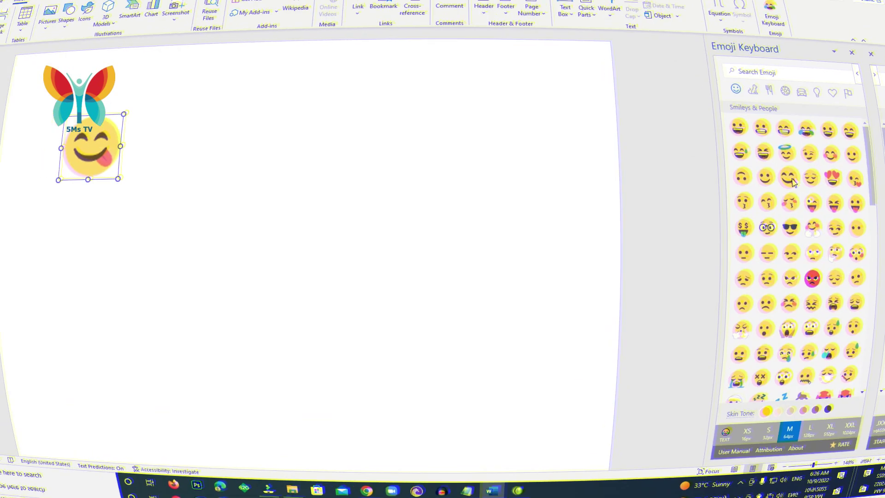
pyautogui.click(784, 439)
pyautogui.click(791, 276)
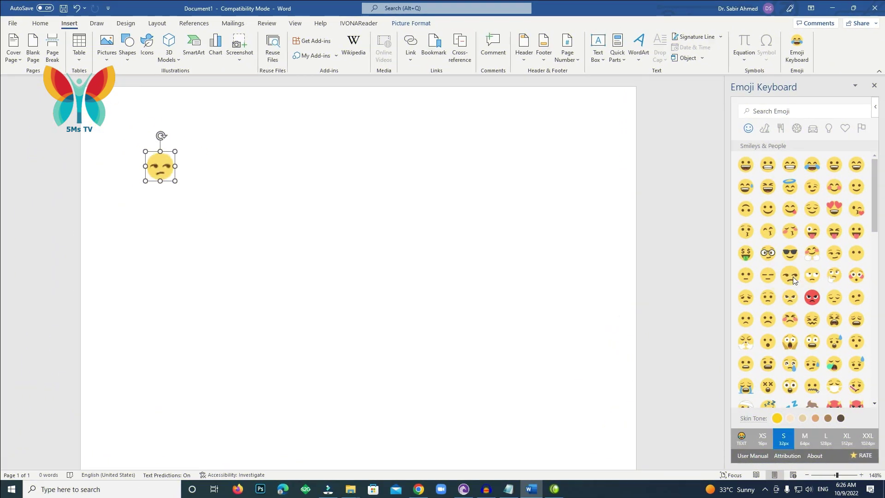
# Move past the small picture and insert a 1024 px angry red face.
pyautogui.click(469, 253)
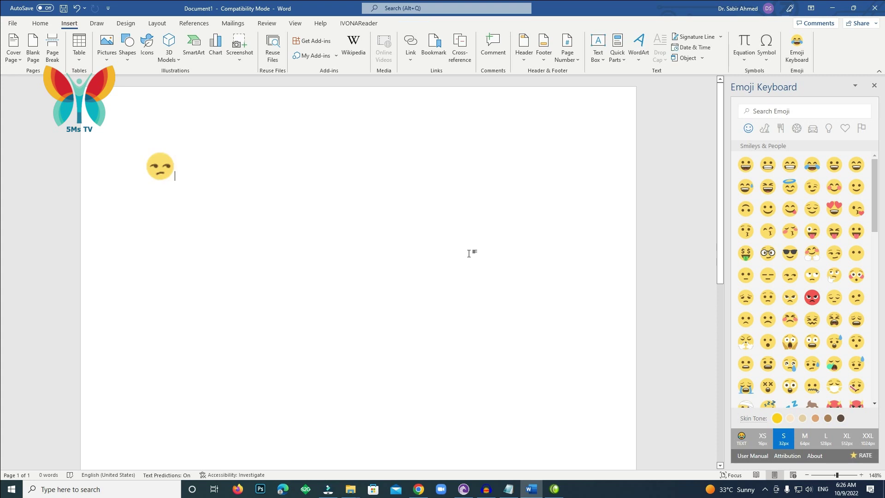
pyautogui.click(867, 442)
pyautogui.click(811, 298)
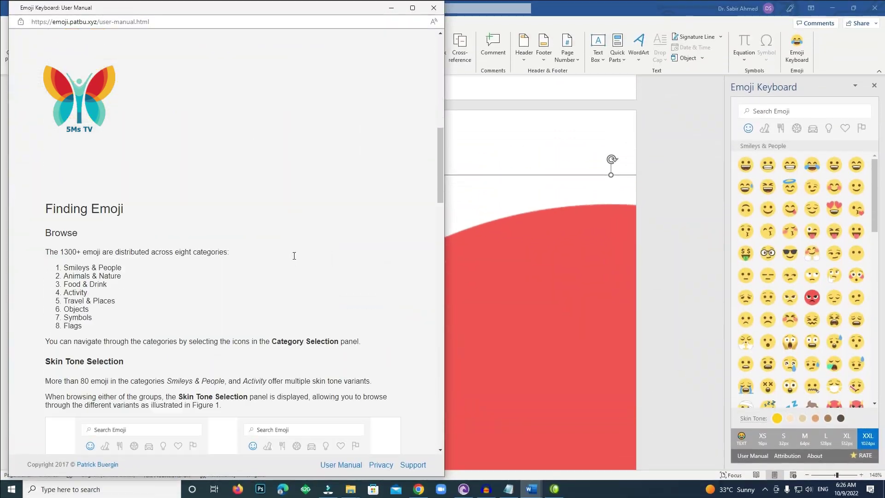
# Scroll through the manual's Finding Emoji, Inserting Emoji and User Interface sections.
pyautogui.scroll(-13, 295, 256)
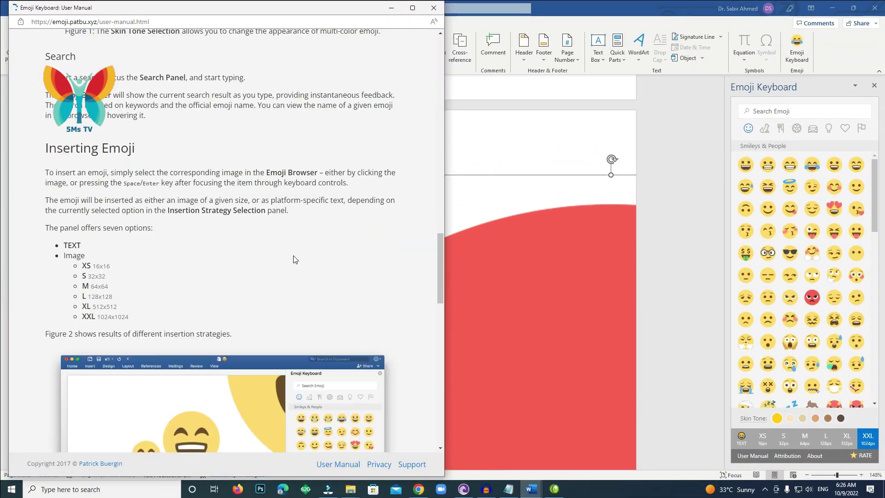
pyautogui.scroll(-10, 294, 259)
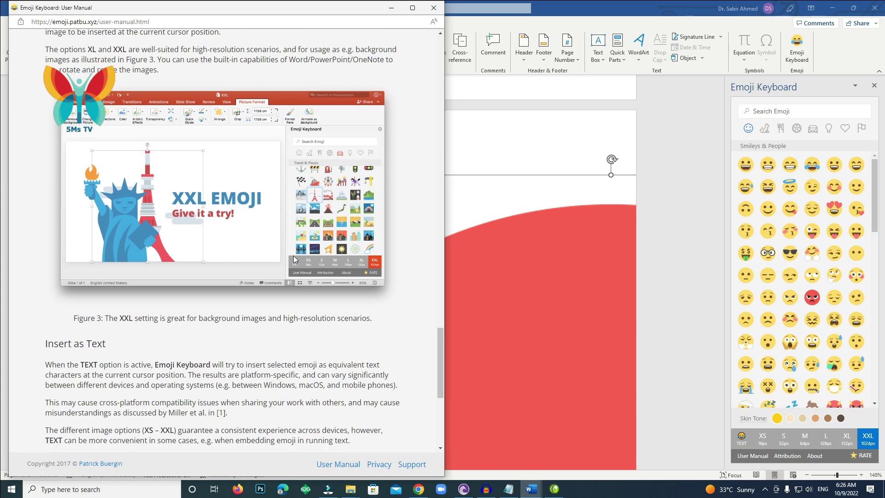
pyautogui.scroll(-5, 294, 259)
pyautogui.scroll(20, 294, 260)
pyautogui.scroll(8, 294, 260)
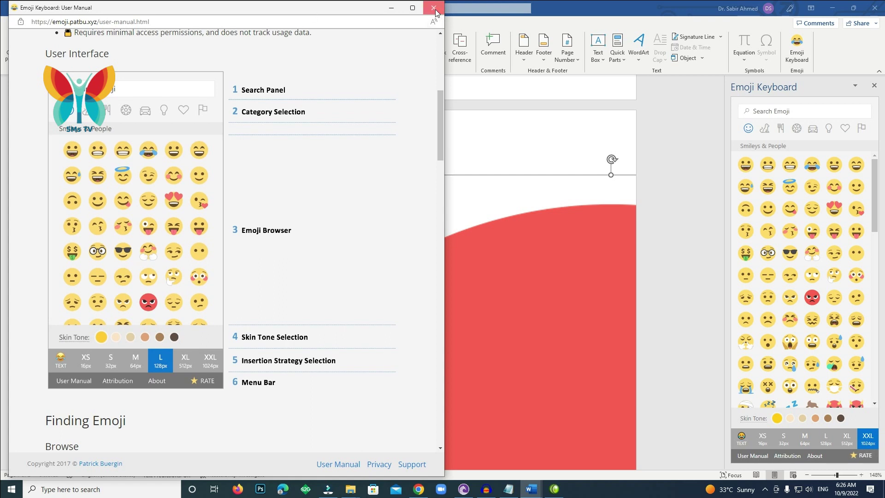
# Close the user manual and delete the huge angry-face picture.
pyautogui.click(432, 9)
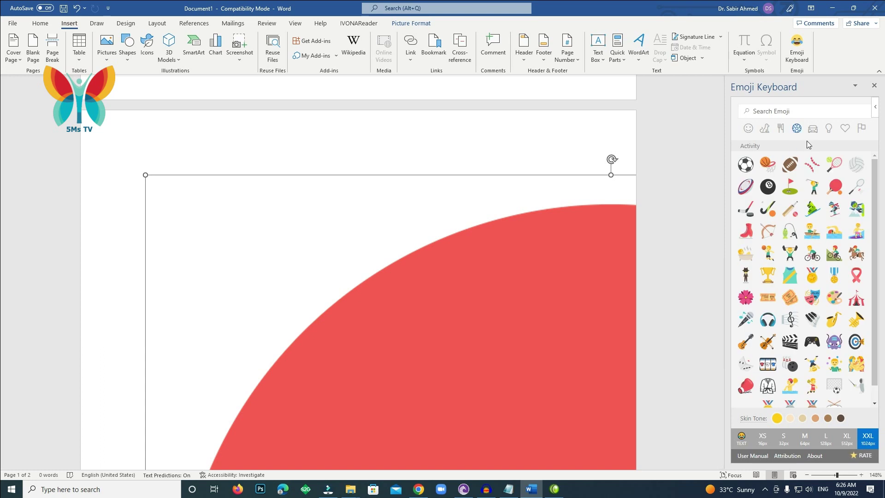
pyautogui.click(567, 398)
pyautogui.press('Delete')
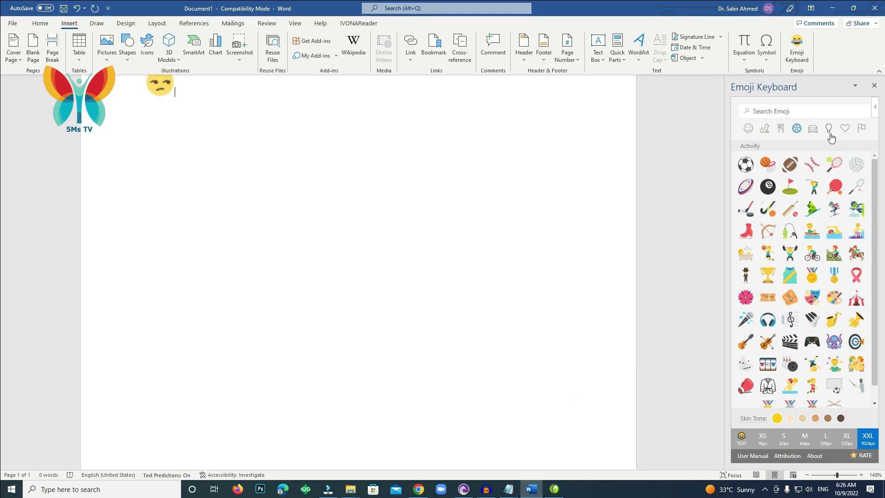
# Browse the Objects, Symbols and Flags emoji categories in the pane.
pyautogui.click(830, 135)
pyautogui.click(842, 135)
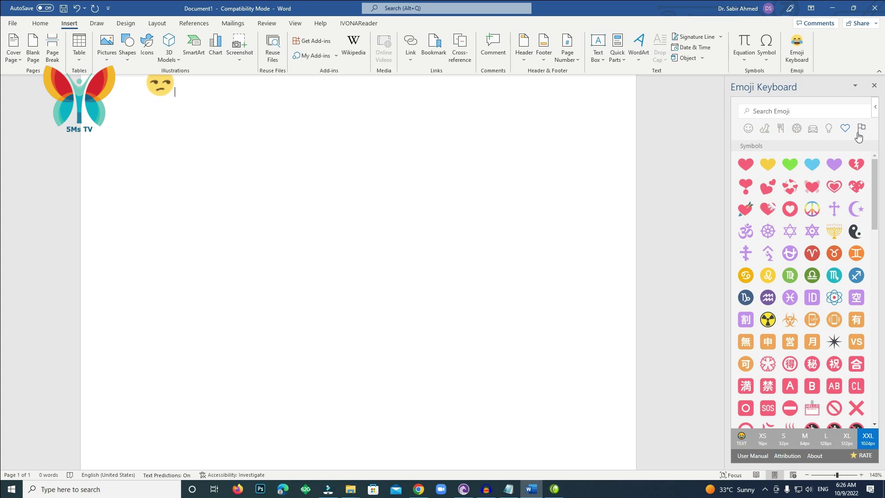
pyautogui.click(860, 130)
pyautogui.scroll(-5, 805, 249)
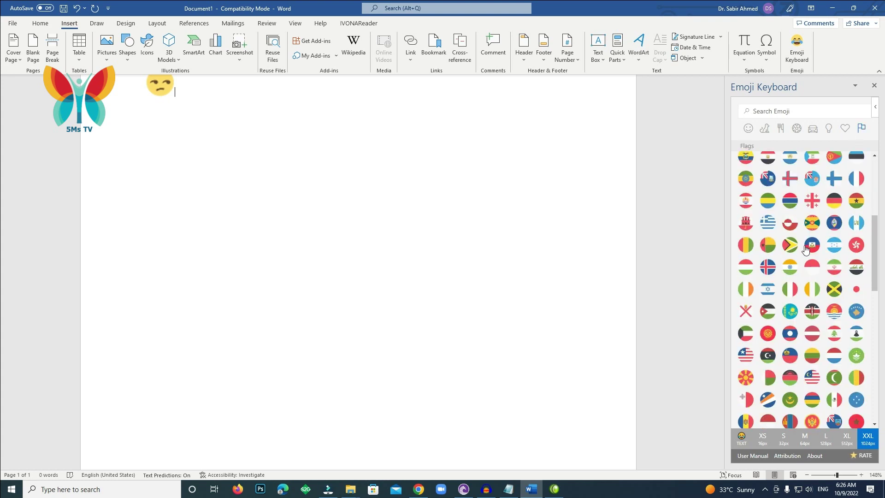
pyautogui.scroll(-10, 805, 250)
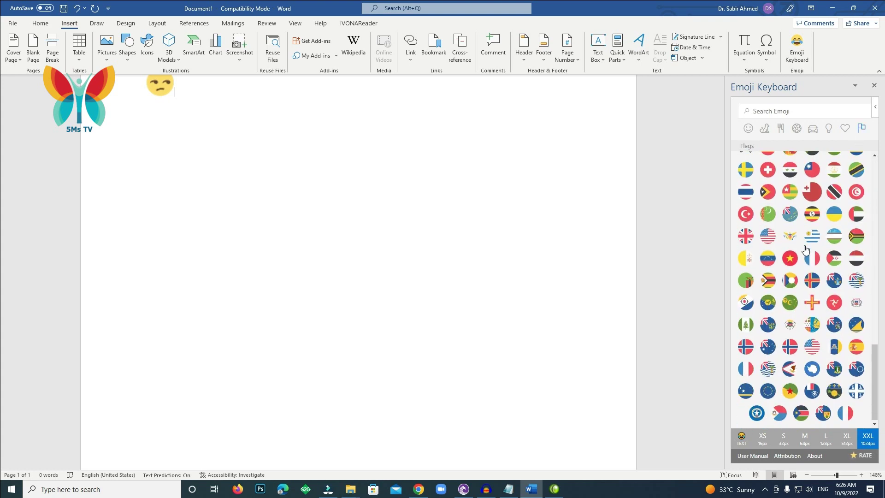
pyautogui.scroll(15, 804, 245)
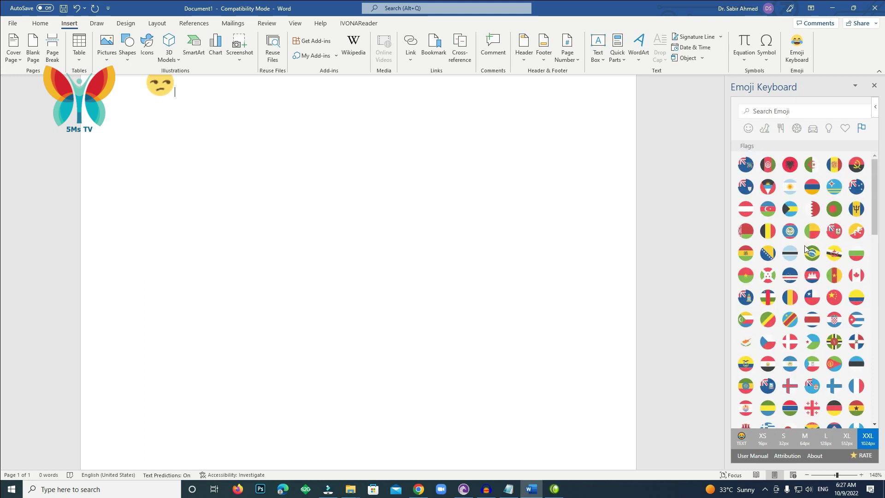